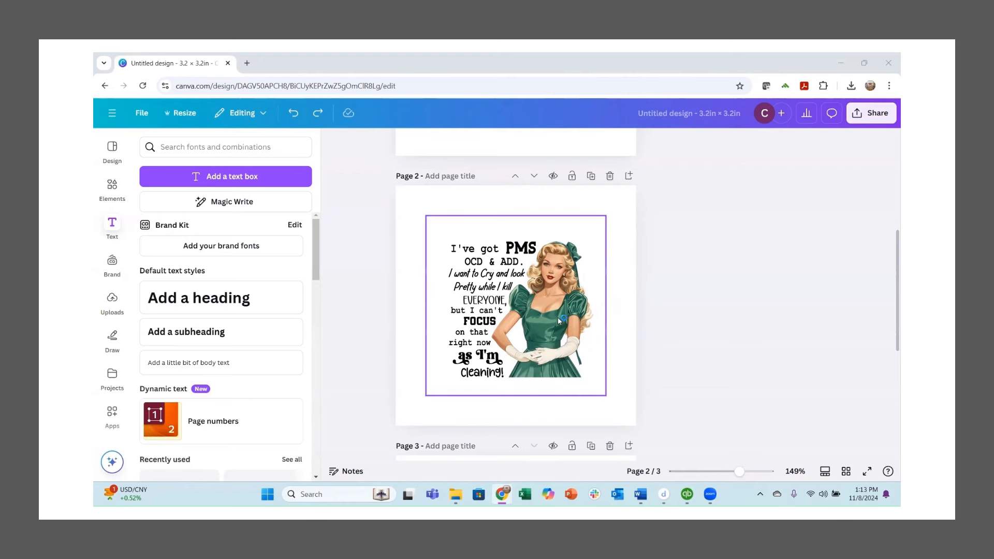
Step: Open the image adjustments for the page 3 PMS picture and select its green in the color edit
{"action": "scroll", "coordinate": [545, 313], "scroll_direction": "up", "scroll_amount": 5}
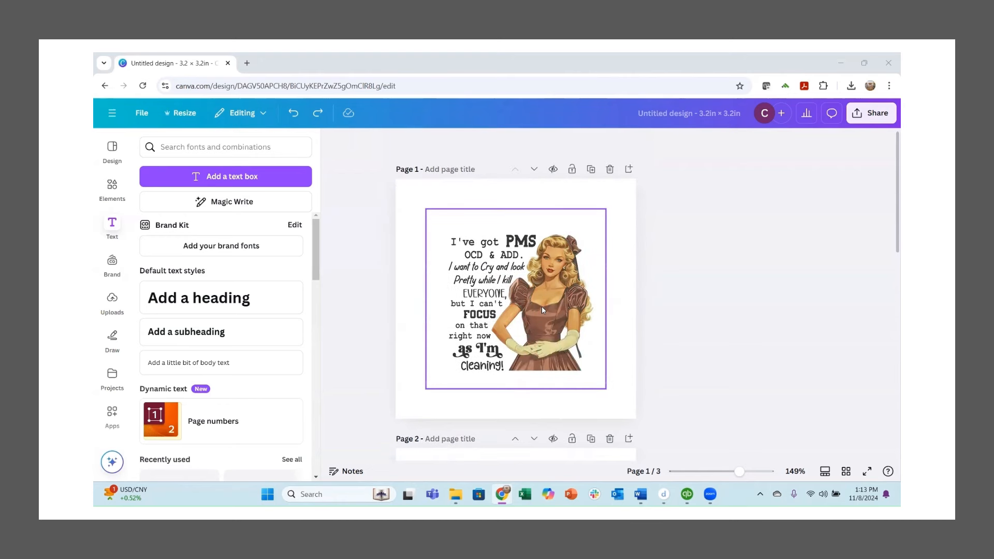
{"action": "scroll", "coordinate": [541, 305], "scroll_direction": "down", "scroll_amount": 10}
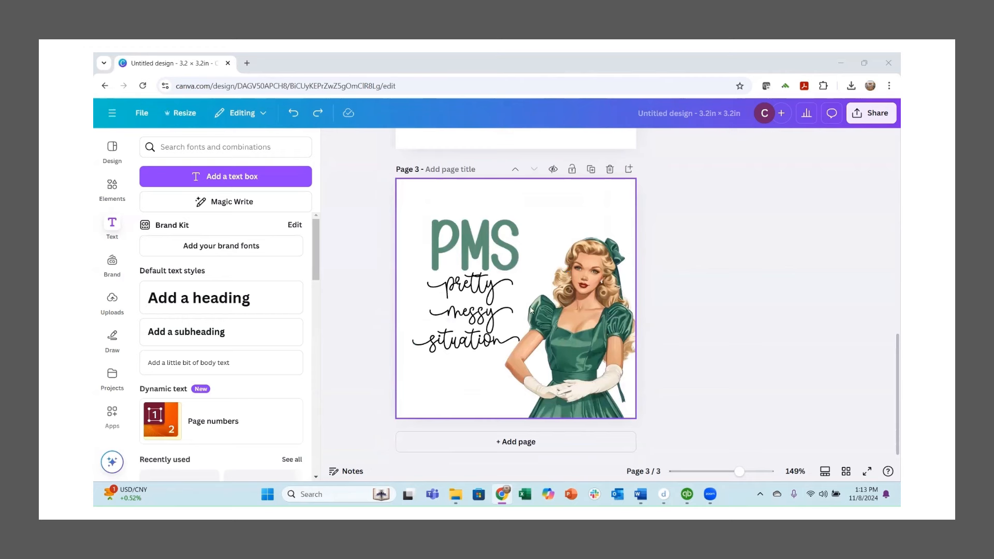
{"action": "left_click", "coordinate": [552, 331]}
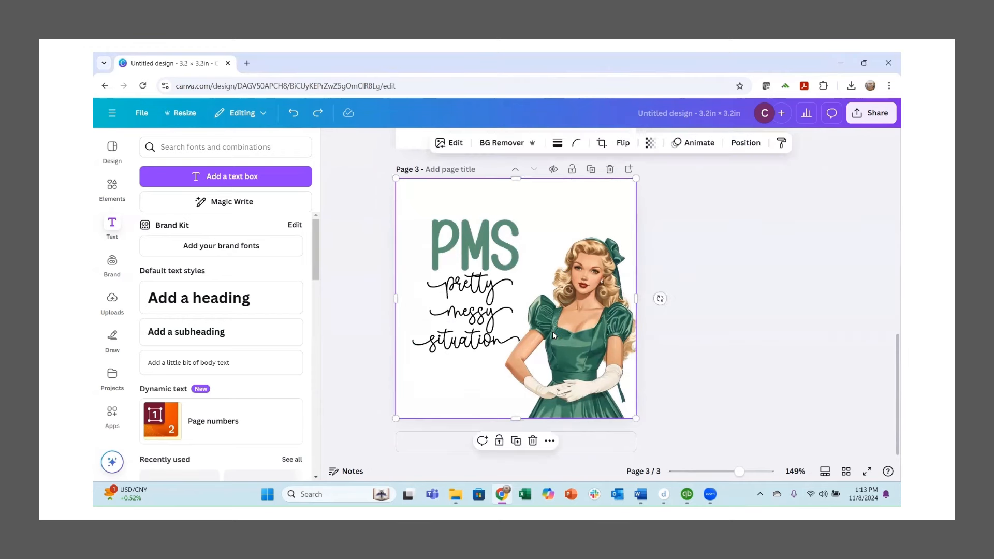
{"action": "left_click", "coordinate": [452, 143]}
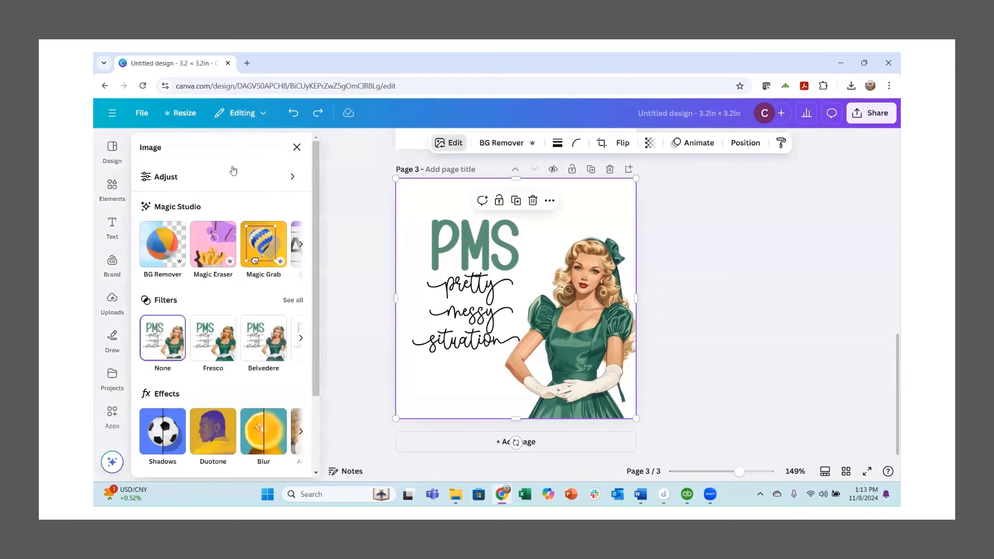
{"action": "left_click", "coordinate": [189, 180]}
{"action": "scroll", "coordinate": [166, 311], "scroll_direction": "down", "scroll_amount": 10}
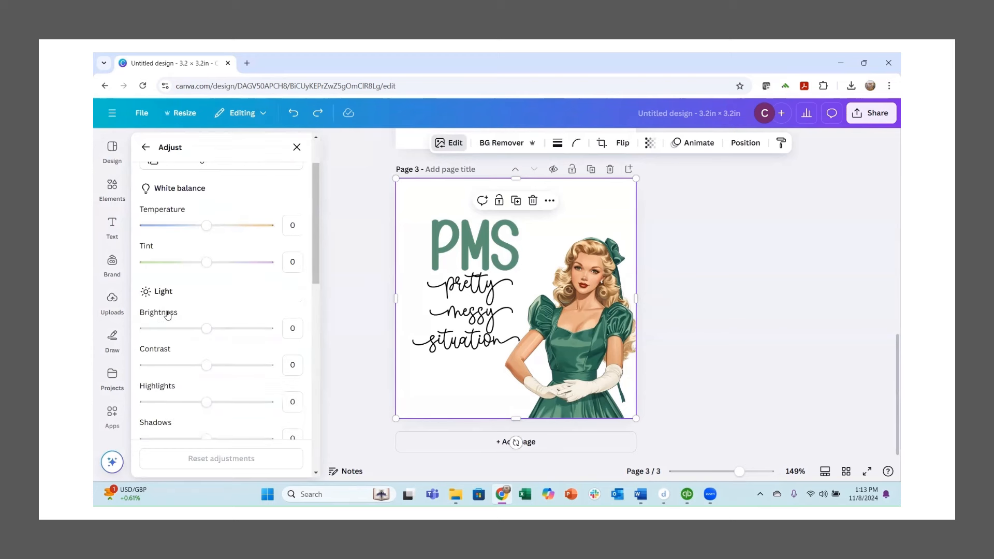
{"action": "scroll", "coordinate": [168, 315], "scroll_direction": "down", "scroll_amount": 1}
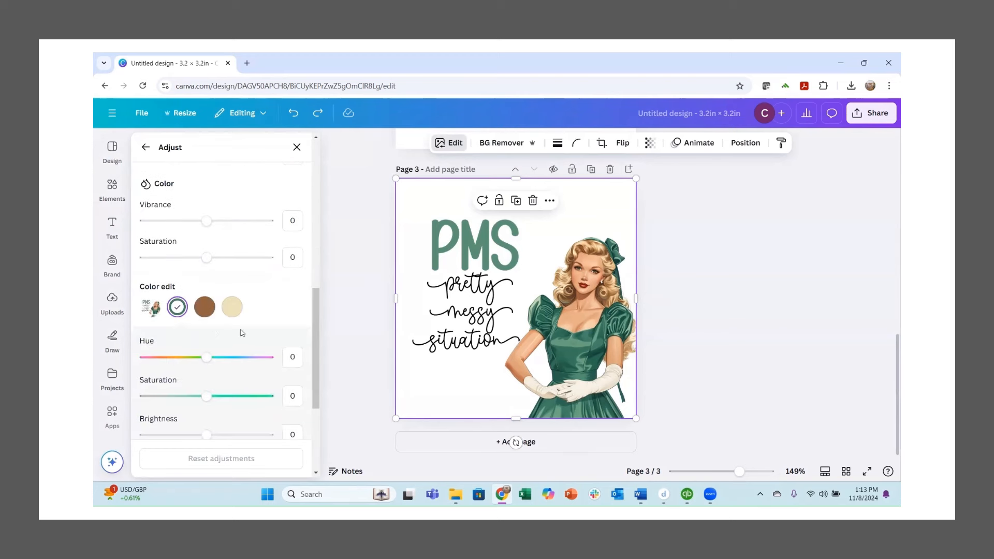
{"action": "left_click", "coordinate": [177, 308]}
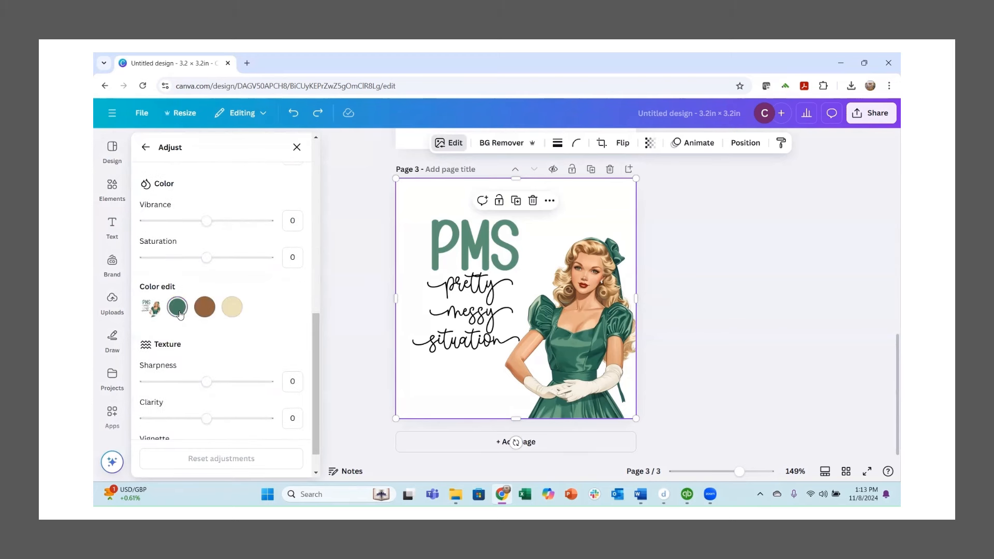
{"action": "left_click", "coordinate": [179, 310]}
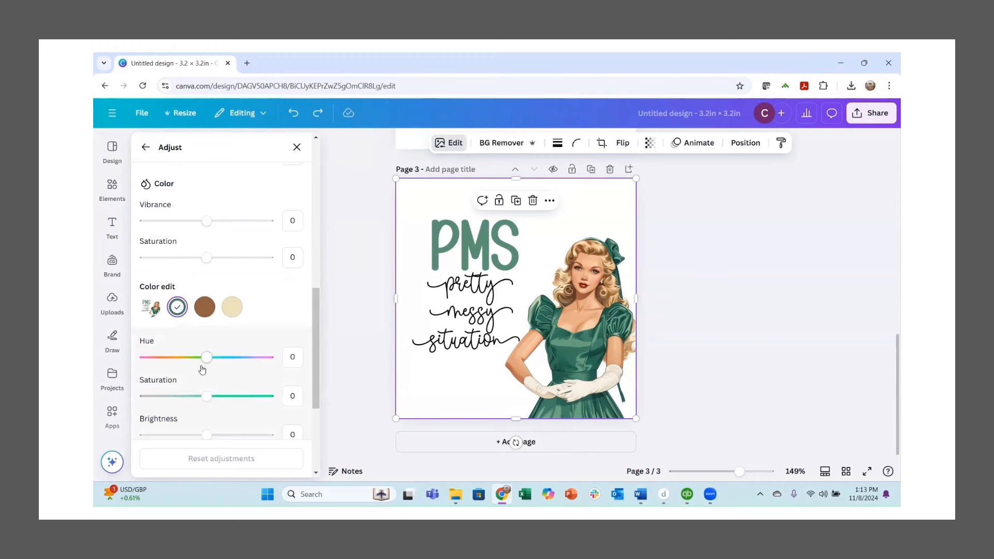
Step: Shift the green in the page 3 picture to hue -73, saturation 83 and brightness 5
{"action": "left_click_drag", "start_coordinate": [206, 361], "coordinate": [162, 368]}
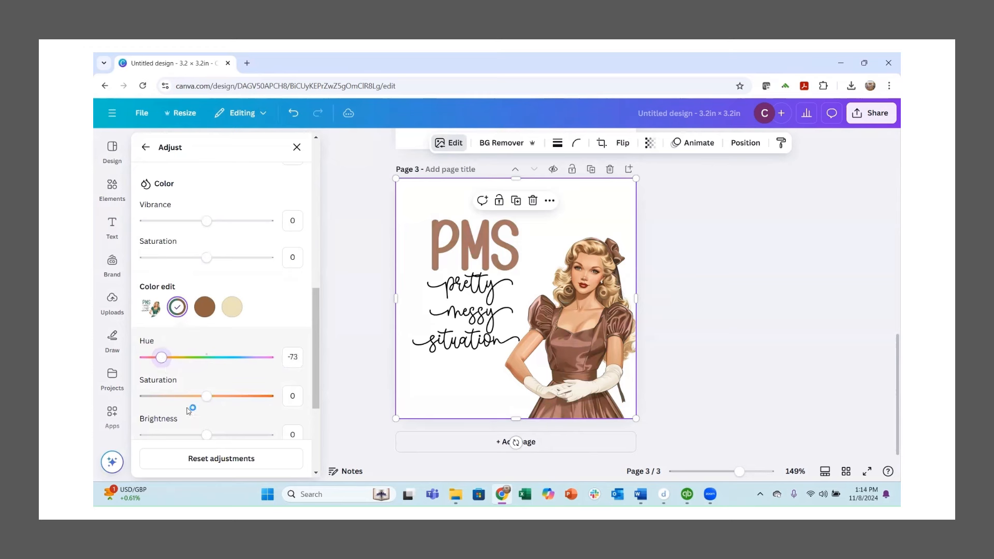
{"action": "left_click", "coordinate": [207, 397]}
{"action": "left_click_drag", "start_coordinate": [221, 397], "coordinate": [259, 396]}
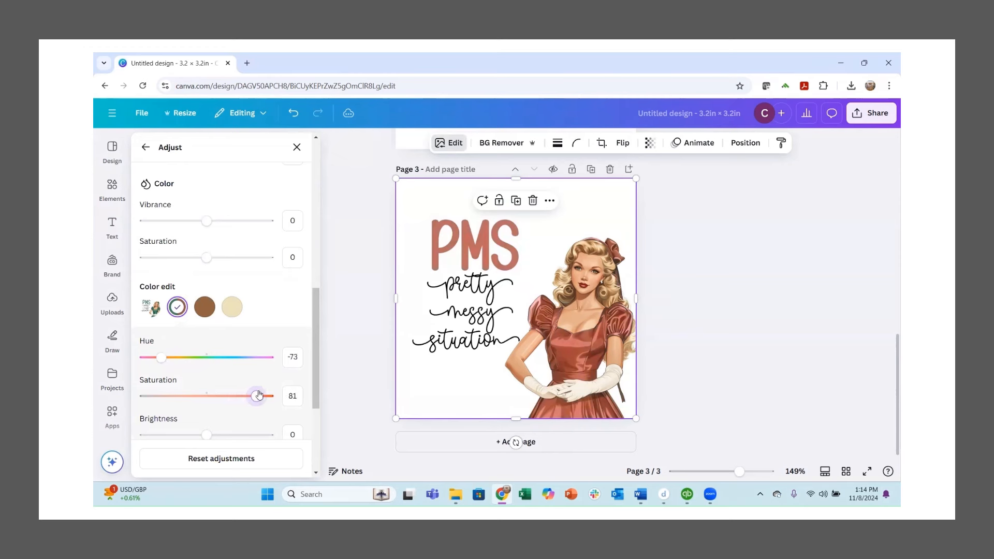
{"action": "mouse_move", "coordinate": [207, 435]}
{"action": "left_mouse_down"}
{"action": "mouse_move", "coordinate": [238, 435]}
{"action": "mouse_move", "coordinate": [190, 435]}
{"action": "mouse_move", "coordinate": [243, 429]}
{"action": "mouse_move", "coordinate": [201, 432]}
{"action": "mouse_move", "coordinate": [233, 430]}
{"action": "mouse_move", "coordinate": [210, 426]}
{"action": "left_mouse_up"}
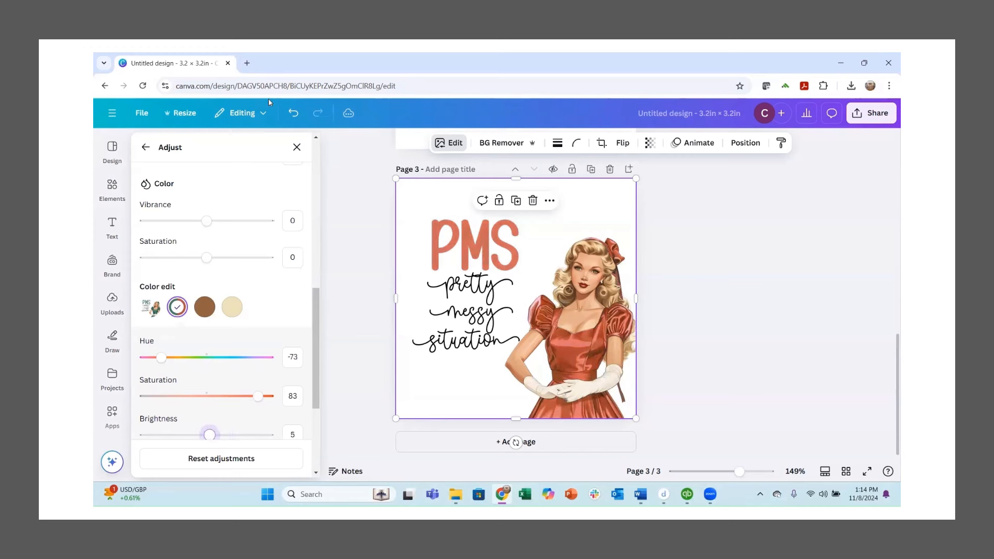
Step: Undo the color changes on the page 3 picture and deselect its green
{"action": "left_click", "coordinate": [293, 113]}
{"action": "left_click", "coordinate": [293, 113]}
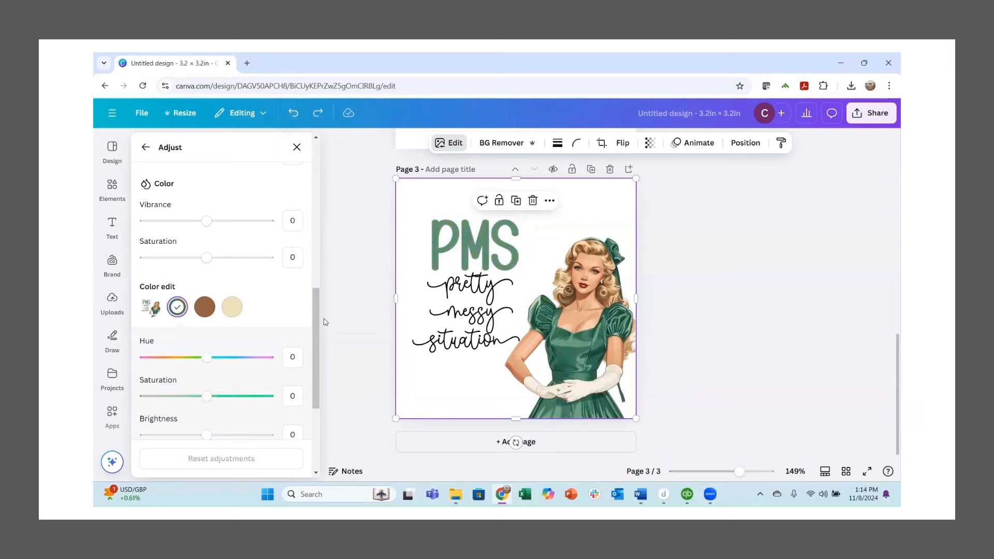
{"action": "left_click", "coordinate": [178, 308]}
{"action": "scroll", "coordinate": [414, 286], "scroll_direction": "up", "scroll_amount": 4}
Step: Open the image adjustments for the page 2 picture and select its green (#3d745d) for color editing
{"action": "left_click", "coordinate": [506, 274]}
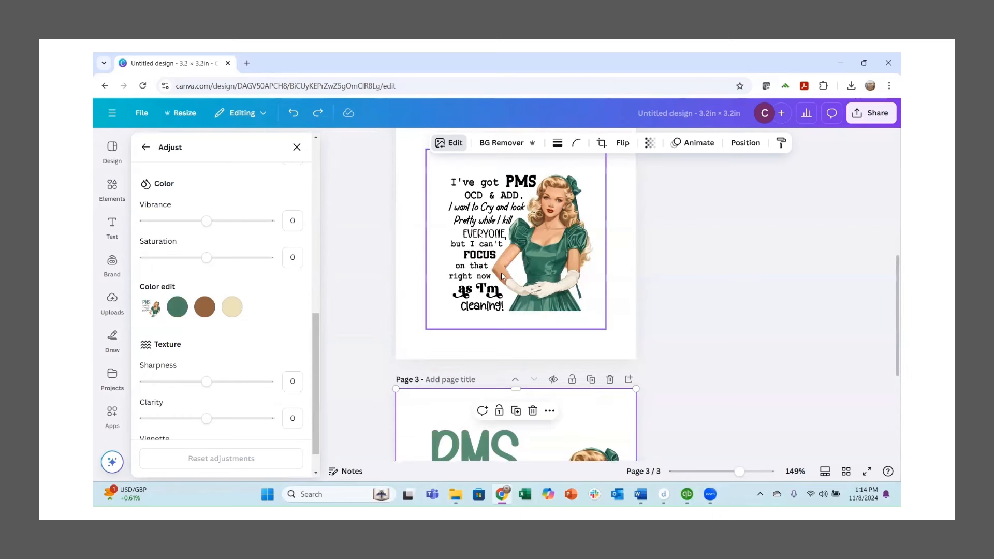
{"action": "left_click", "coordinate": [297, 148]}
{"action": "scroll", "coordinate": [495, 277], "scroll_direction": "up", "scroll_amount": 2}
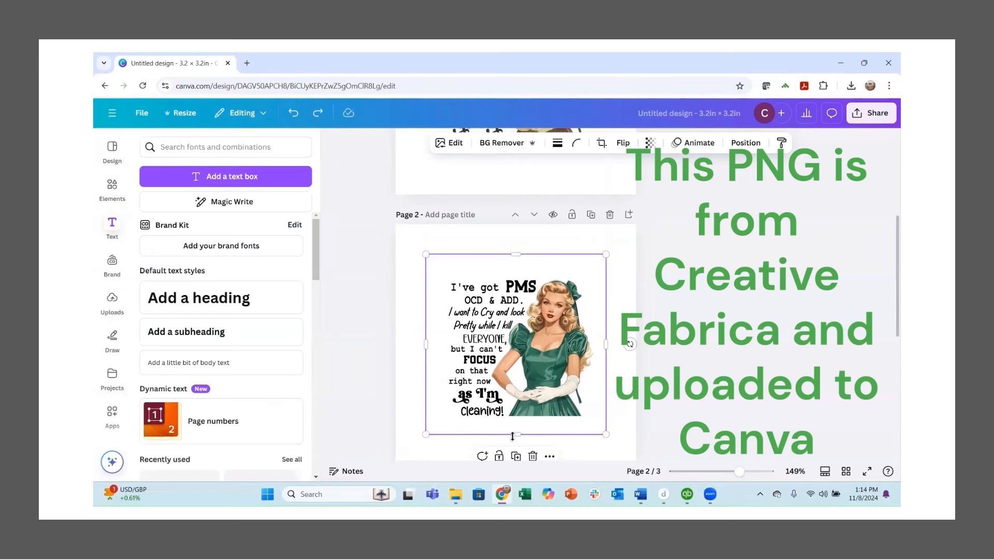
{"action": "left_click", "coordinate": [444, 147]}
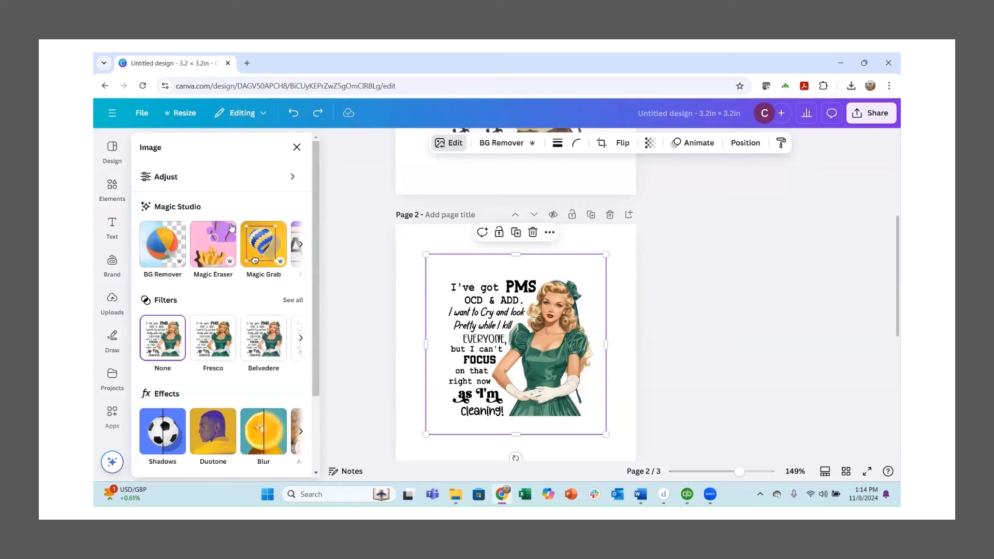
{"action": "left_click", "coordinate": [167, 177]}
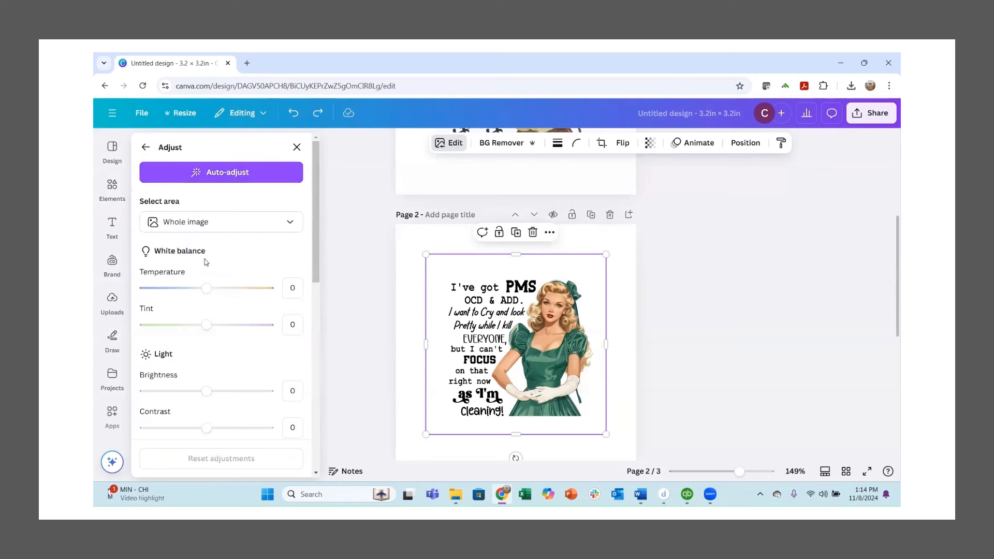
{"action": "scroll", "coordinate": [205, 239], "scroll_direction": "down", "scroll_amount": 5}
{"action": "scroll", "coordinate": [207, 240], "scroll_direction": "down", "scroll_amount": 3}
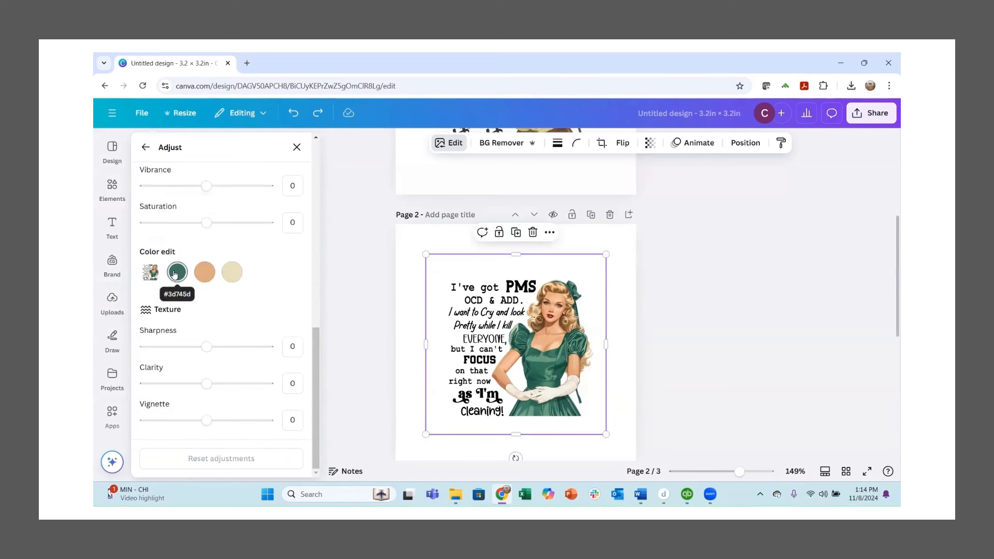
{"action": "left_click", "coordinate": [176, 272]}
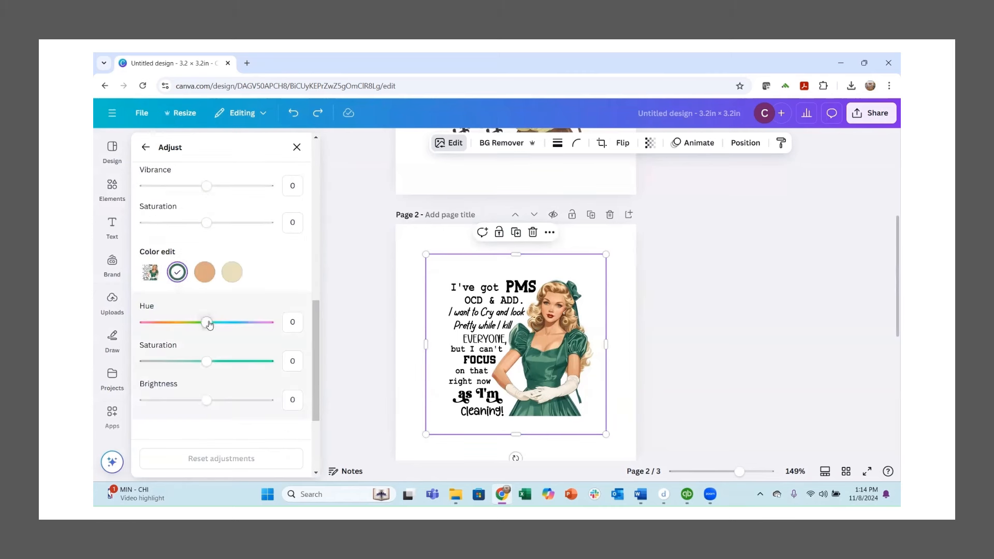
Step: Recolor the green dress in the page 2 picture with hue -66, saturation 76 and brightness 9
{"action": "left_click_drag", "start_coordinate": [206, 322], "coordinate": [156, 336]}
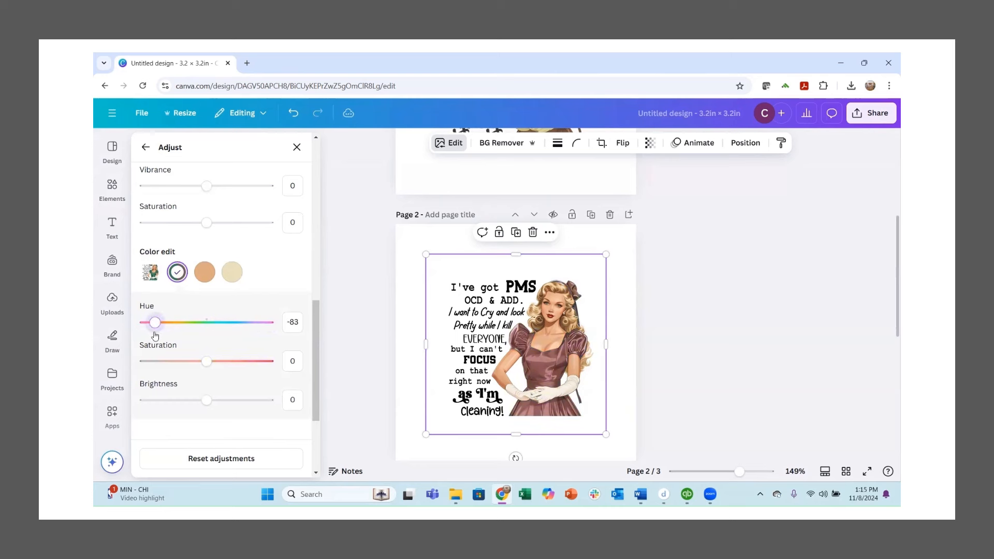
{"action": "left_click_drag", "start_coordinate": [208, 360], "coordinate": [254, 363]}
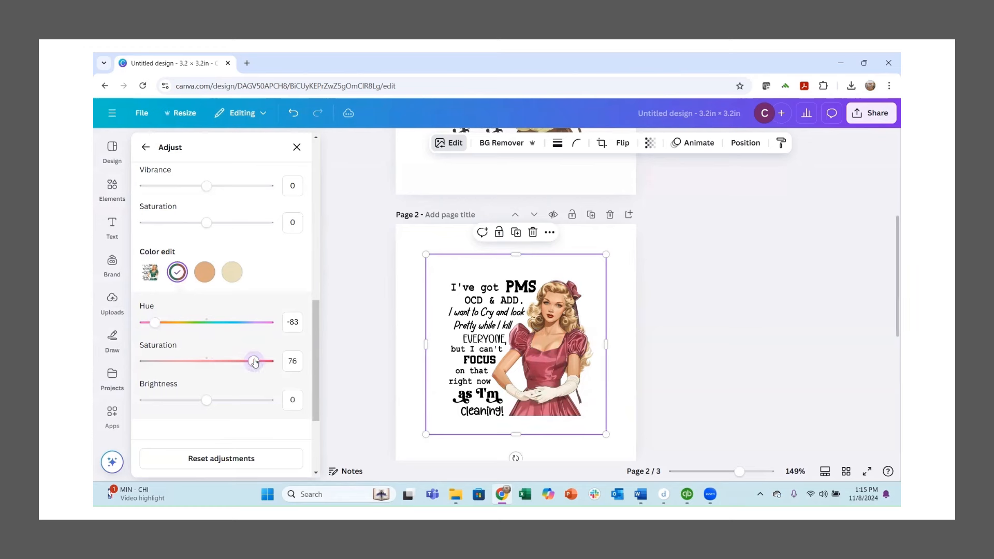
{"action": "mouse_move", "coordinate": [207, 400]}
{"action": "left_mouse_down"}
{"action": "mouse_move", "coordinate": [238, 400]}
{"action": "mouse_move", "coordinate": [180, 400]}
{"action": "mouse_move", "coordinate": [212, 399]}
{"action": "left_mouse_up"}
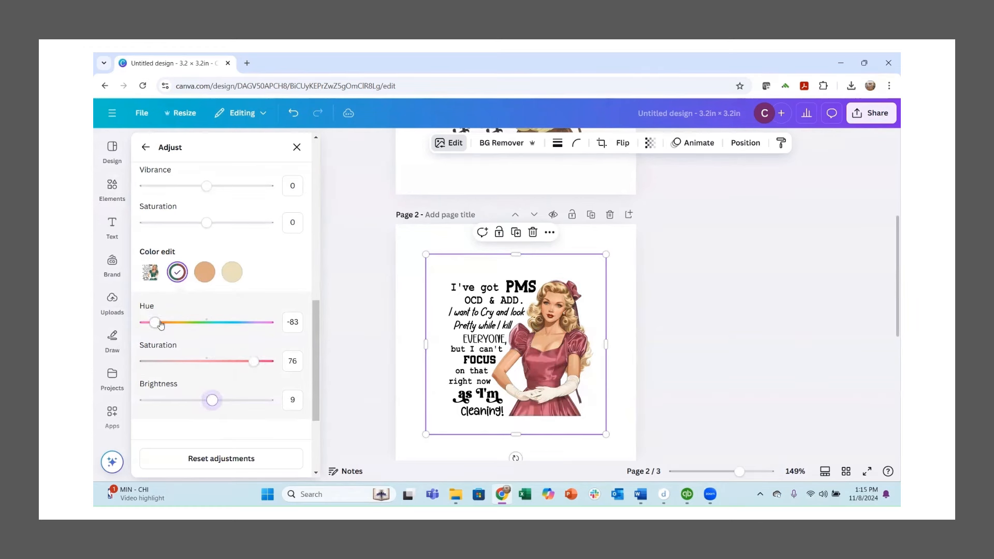
{"action": "left_click_drag", "start_coordinate": [161, 323], "coordinate": [166, 324]}
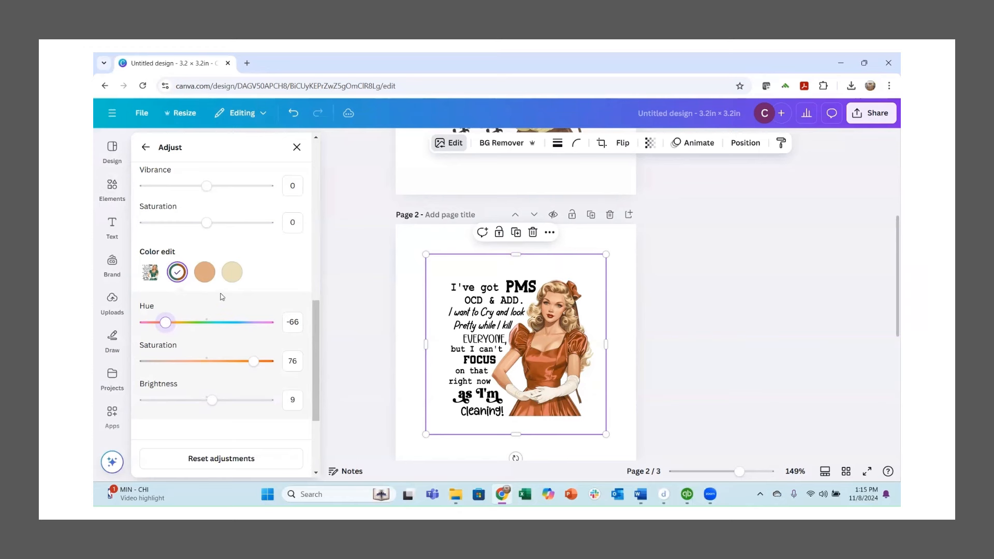
Step: Adjust the hue and saturation of the tan skin tone in the page 2 picture
{"action": "left_click", "coordinate": [204, 274]}
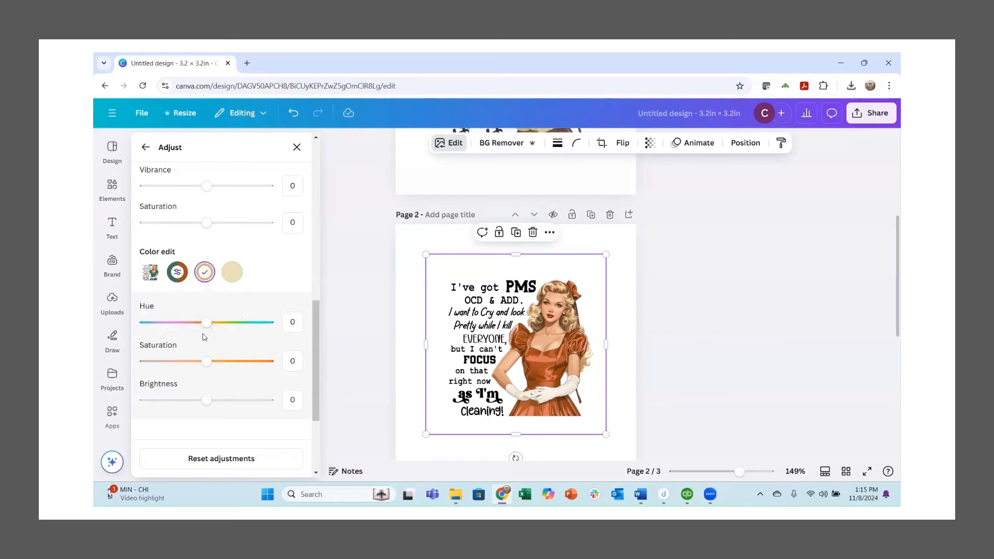
{"action": "mouse_move", "coordinate": [210, 327]}
{"action": "left_mouse_down"}
{"action": "mouse_move", "coordinate": [233, 326]}
{"action": "mouse_move", "coordinate": [183, 323]}
{"action": "mouse_move", "coordinate": [209, 321]}
{"action": "left_mouse_up"}
{"action": "left_click_drag", "start_coordinate": [207, 360], "coordinate": [198, 324]}
Step: Try a hue of -14 on the cream tone (#eae1bb) of the page 2 picture and return it to 0
{"action": "left_click", "coordinate": [232, 274]}
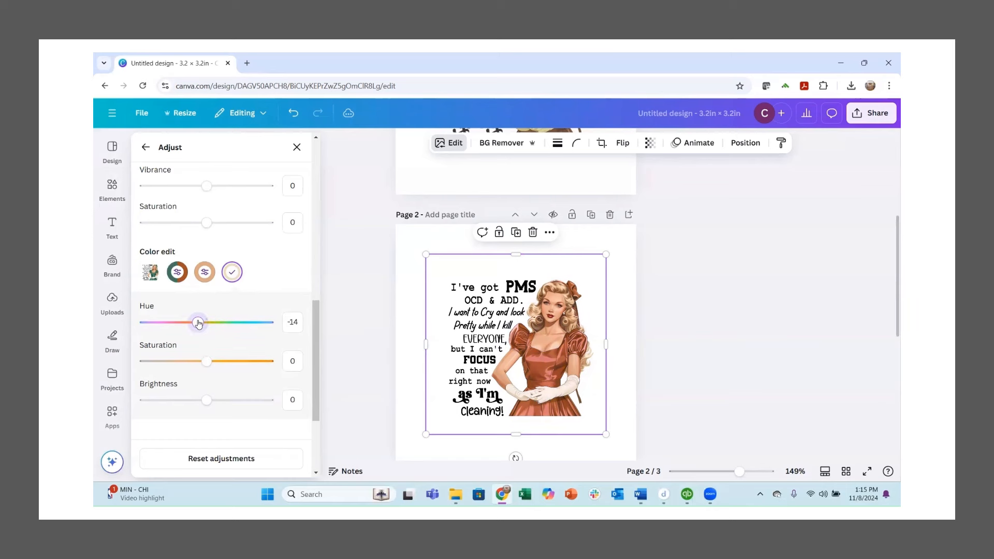
{"action": "left_click", "coordinate": [233, 275]}
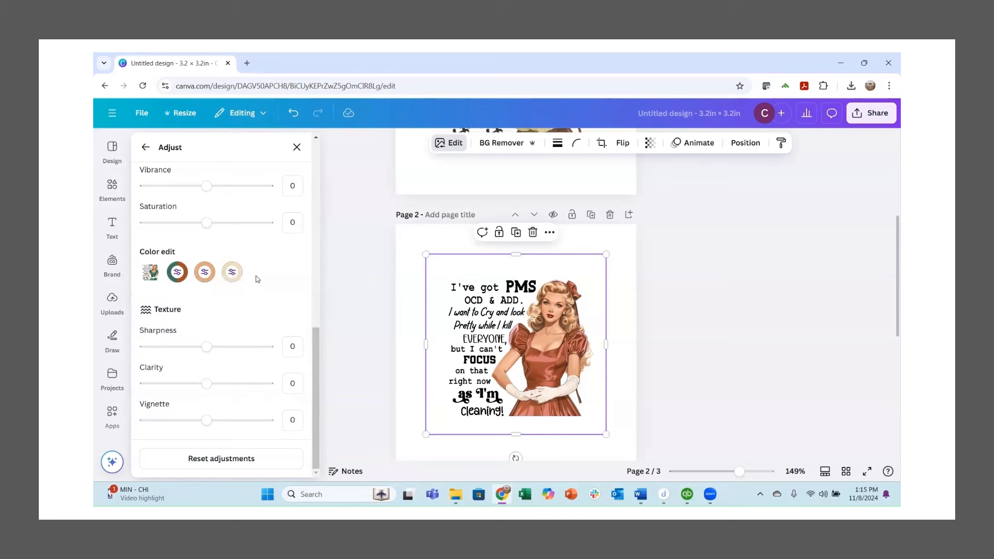
{"action": "left_click", "coordinate": [230, 279]}
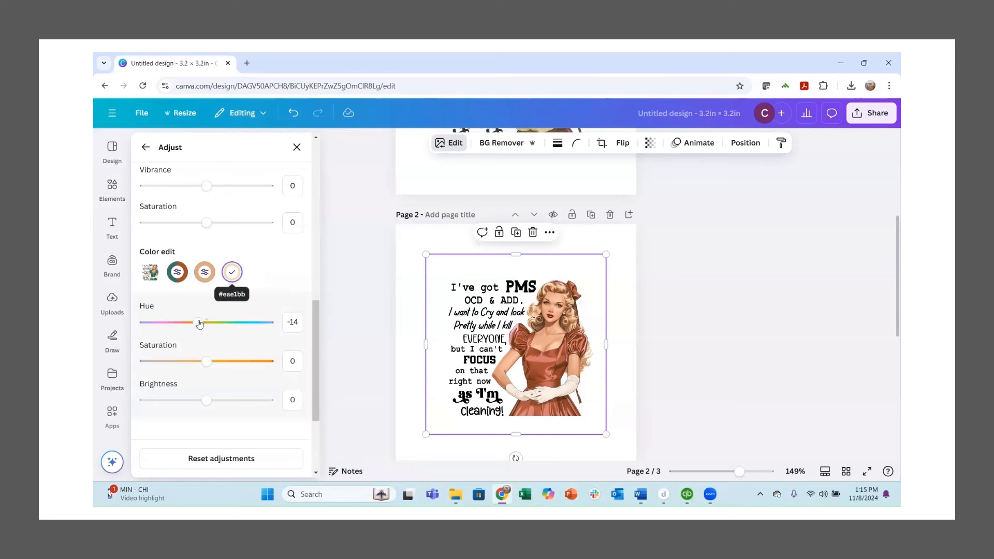
{"action": "left_click_drag", "start_coordinate": [199, 322], "coordinate": [222, 333]}
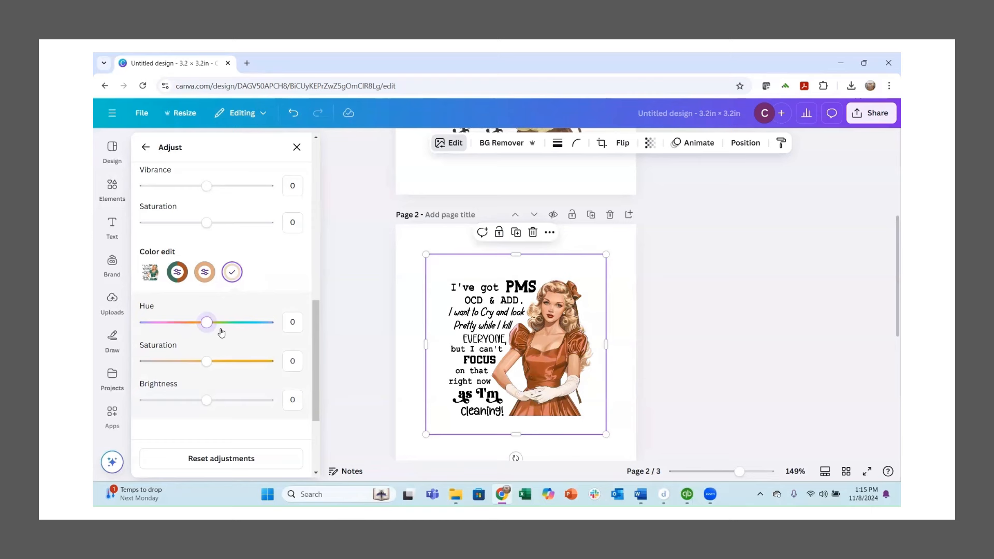
{"action": "scroll", "coordinate": [255, 337], "scroll_direction": "down", "scroll_amount": 3}
{"action": "scroll", "coordinate": [252, 332], "scroll_direction": "up", "scroll_amount": 3}
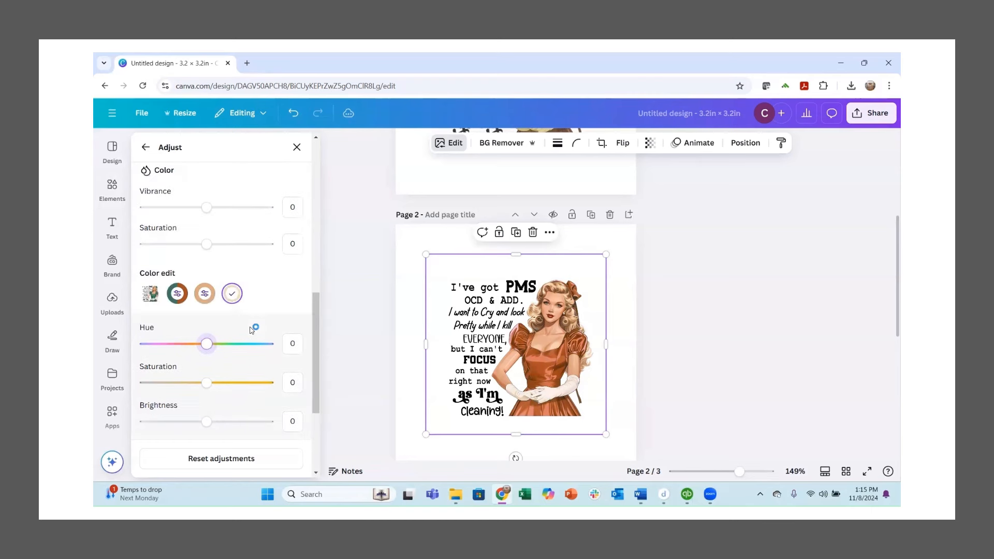
{"action": "scroll", "coordinate": [247, 326], "scroll_direction": "up", "scroll_amount": 6}
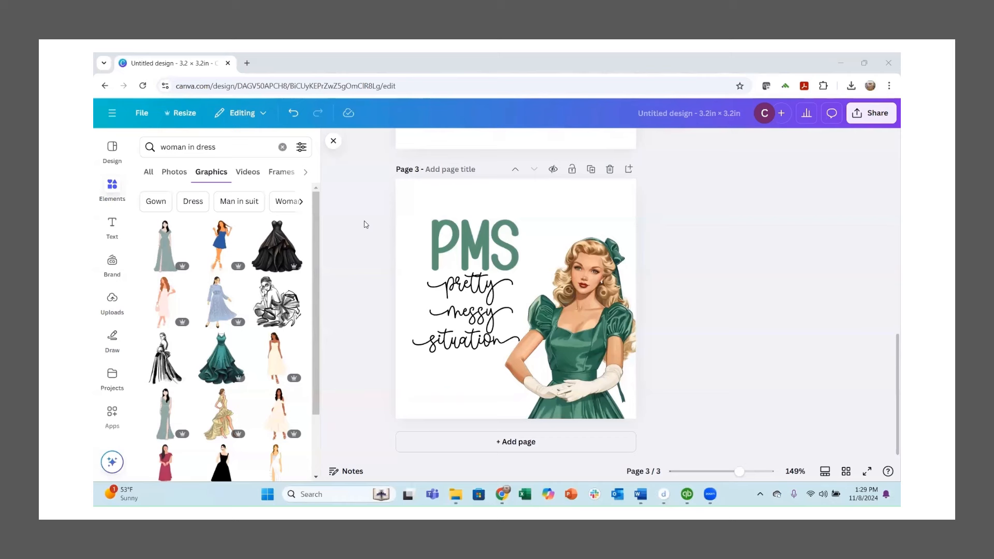
Step: Add a fourth page with the graphic of the black-haired woman in a long sage dress, enlarged to most of the page height
{"action": "left_click", "coordinate": [526, 441]}
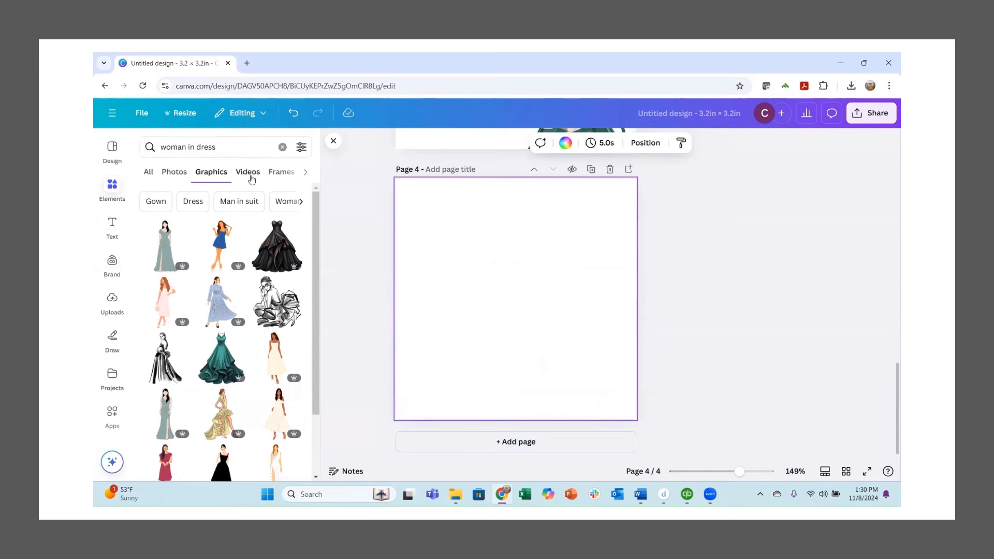
{"action": "left_click", "coordinate": [168, 255]}
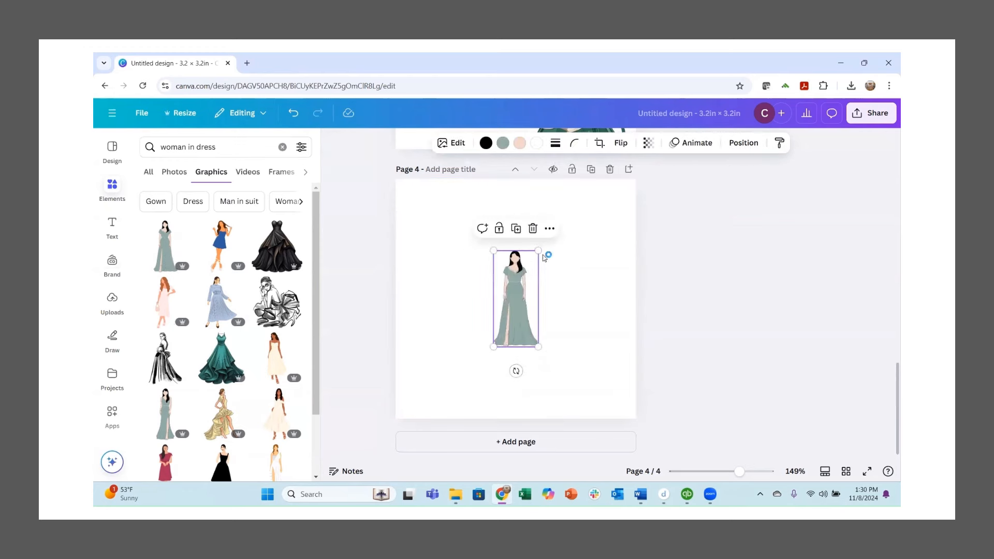
{"action": "left_click_drag", "start_coordinate": [539, 251], "coordinate": [564, 193]}
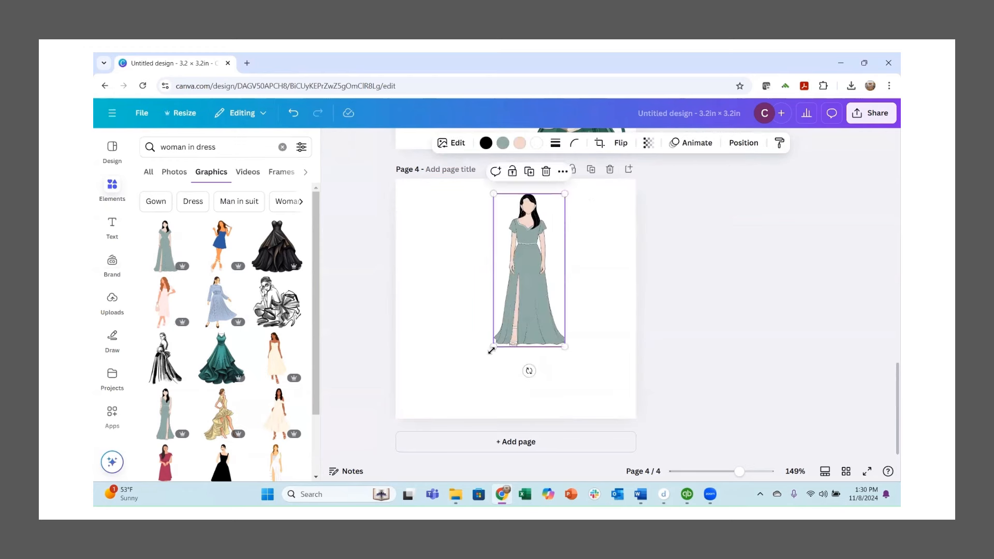
{"action": "left_click_drag", "start_coordinate": [468, 373], "coordinate": [476, 381]}
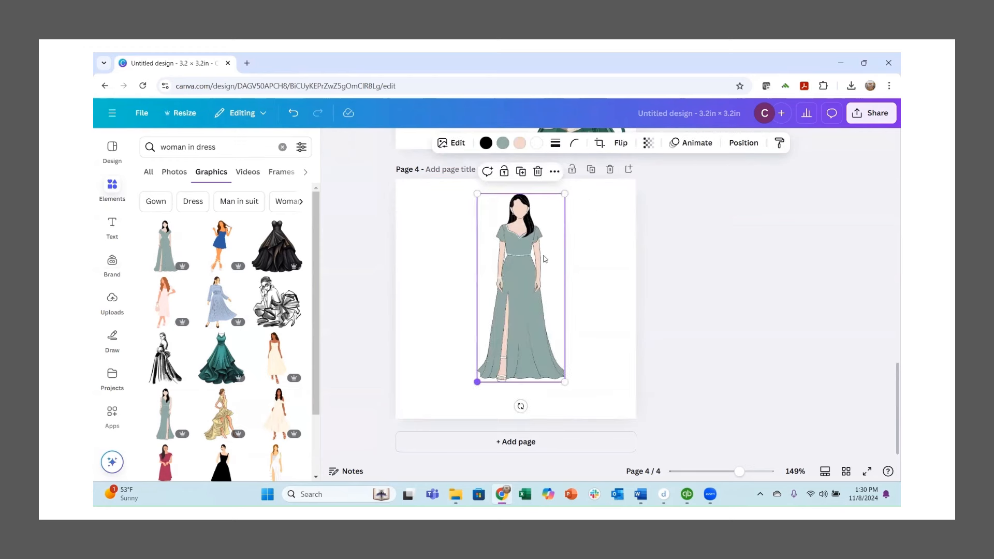
Step: Change the woman's sage dress to the red from the Brand Kit palette
{"action": "left_click", "coordinate": [503, 145]}
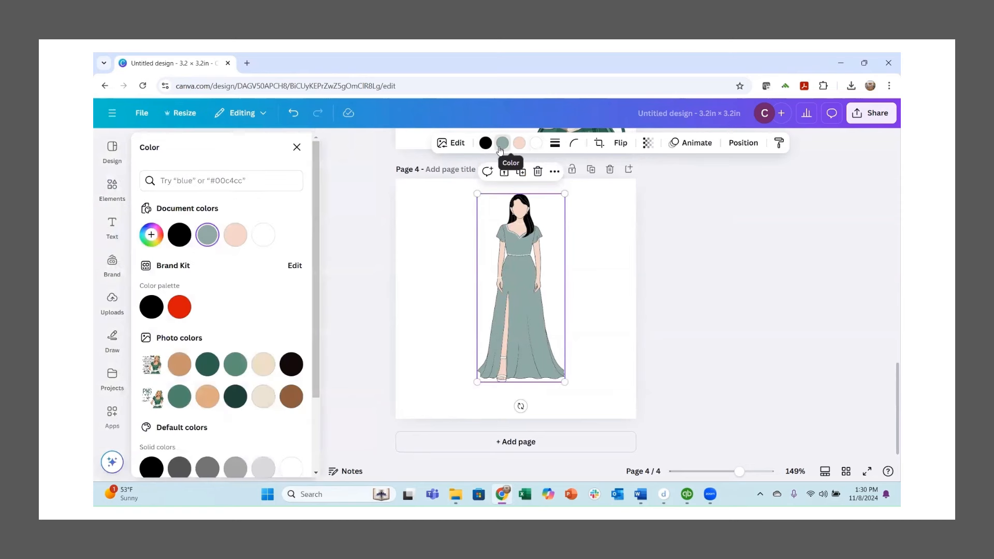
{"action": "left_click", "coordinate": [176, 310]}
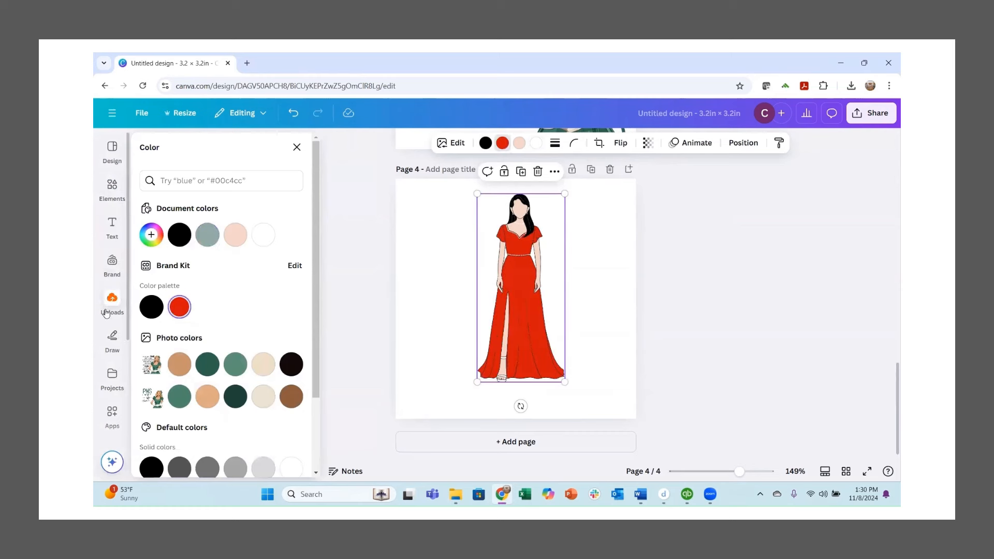
Step: Add the recently used graphic of the woman in a light blue dress beside the red-dressed woman and recolor its dress Brand Kit red
{"action": "left_click", "coordinate": [112, 189]}
{"action": "left_click", "coordinate": [202, 241]}
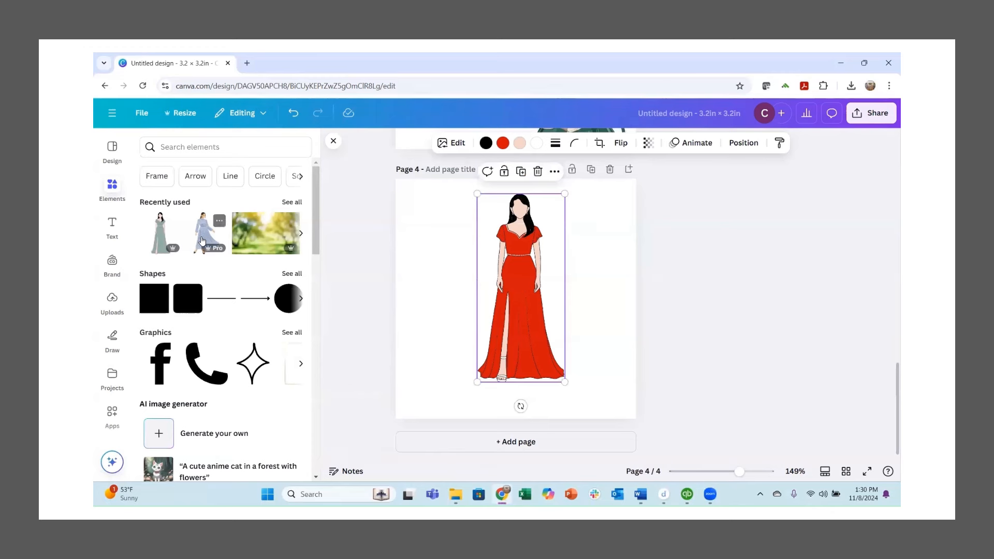
{"action": "left_click_drag", "start_coordinate": [505, 292], "coordinate": [437, 260]}
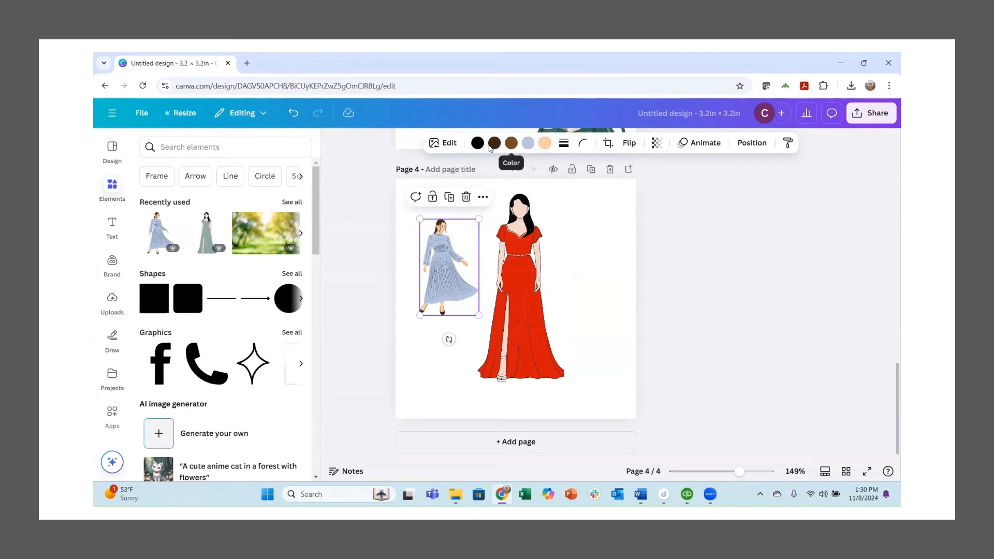
{"action": "left_click", "coordinate": [528, 144]}
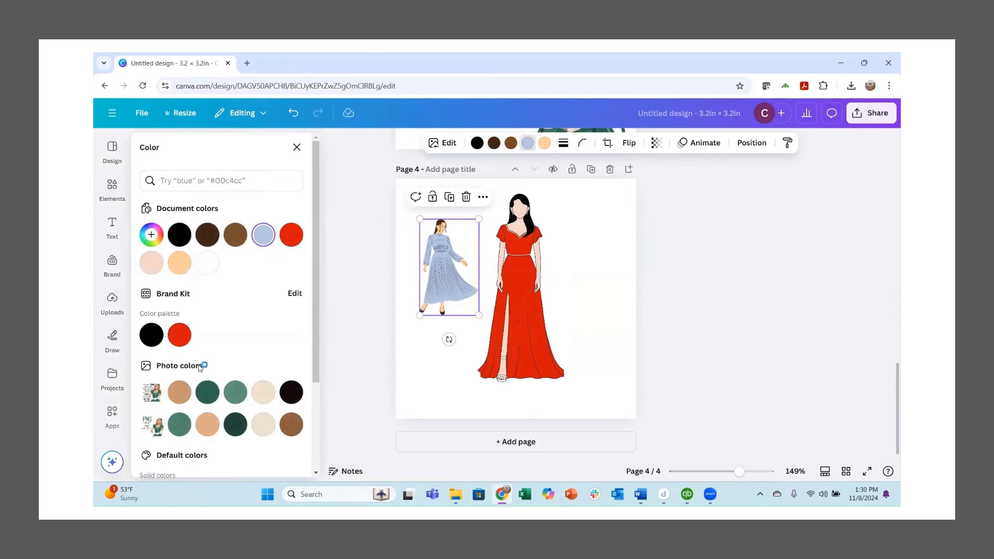
{"action": "left_click", "coordinate": [184, 337]}
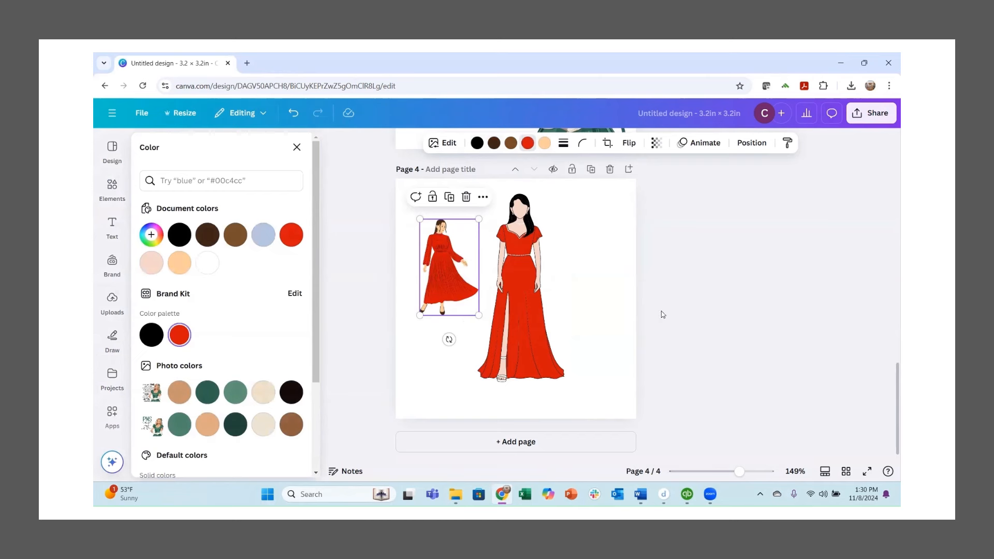
Step: Compare the uploaded PMS picture on page 3 with the two recolored woman graphics on page 4
{"action": "scroll", "coordinate": [781, 266], "scroll_direction": "up", "scroll_amount": 3}
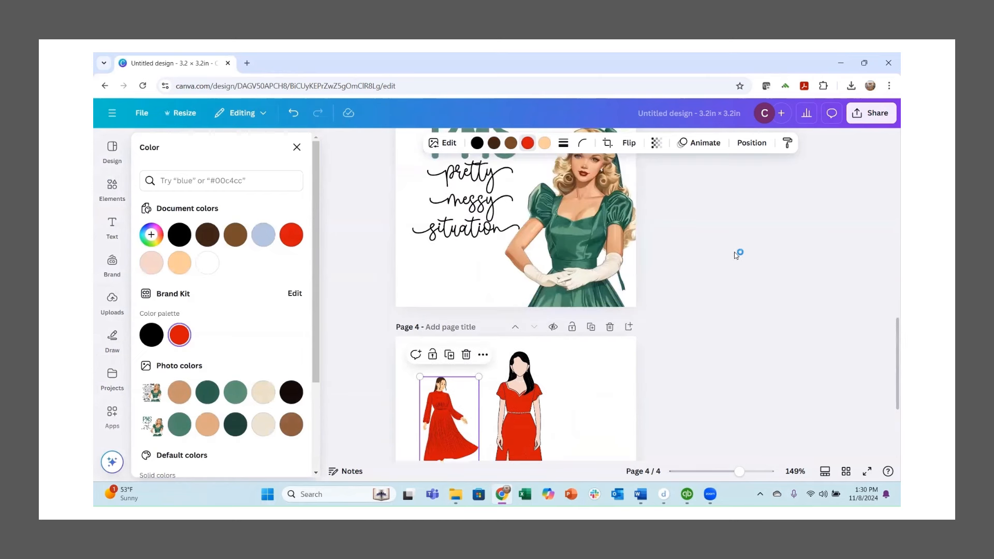
{"action": "scroll", "coordinate": [739, 253], "scroll_direction": "down", "scroll_amount": 3}
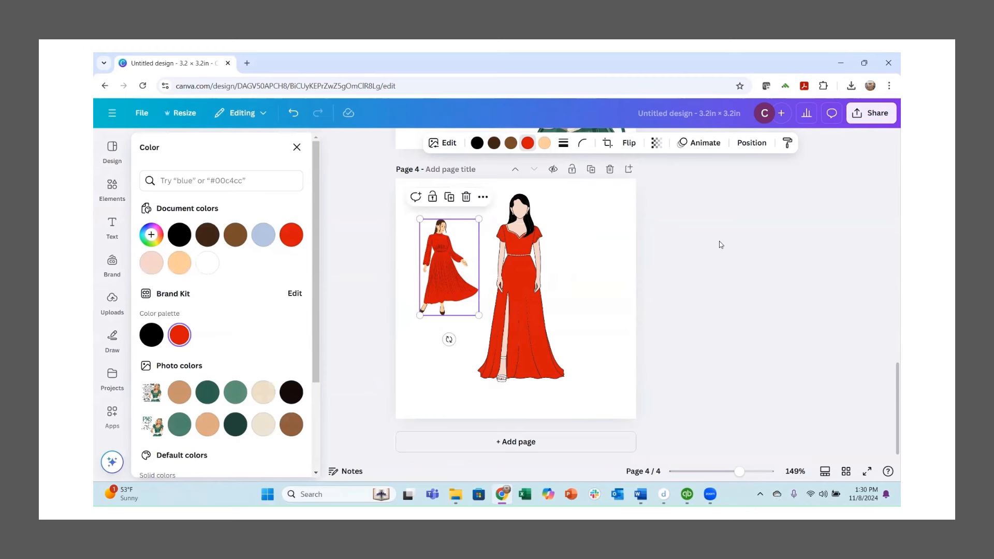
{"action": "scroll", "coordinate": [721, 241], "scroll_direction": "up", "scroll_amount": 3}
{"action": "scroll", "coordinate": [721, 240], "scroll_direction": "down", "scroll_amount": 3}
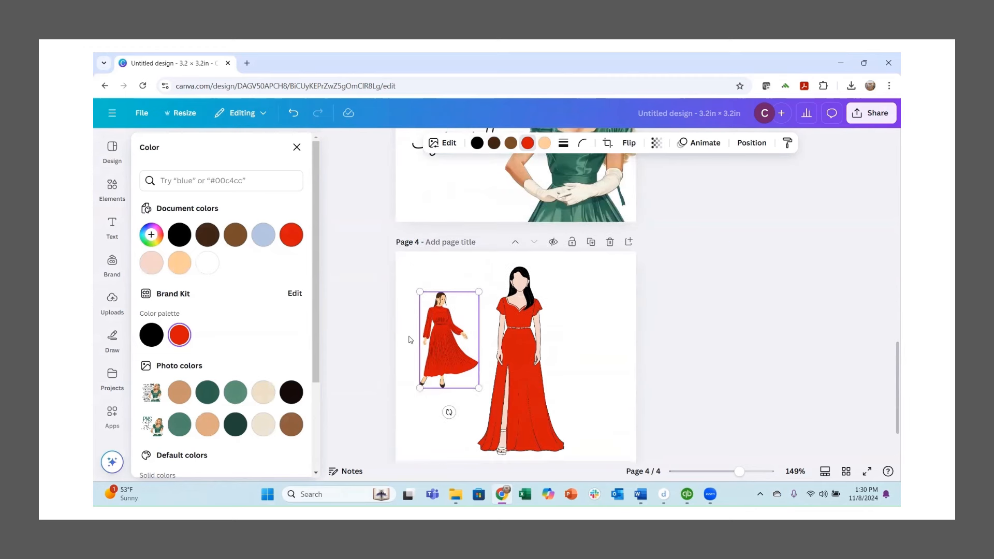
{"action": "scroll", "coordinate": [721, 241], "scroll_direction": "up", "scroll_amount": 1}
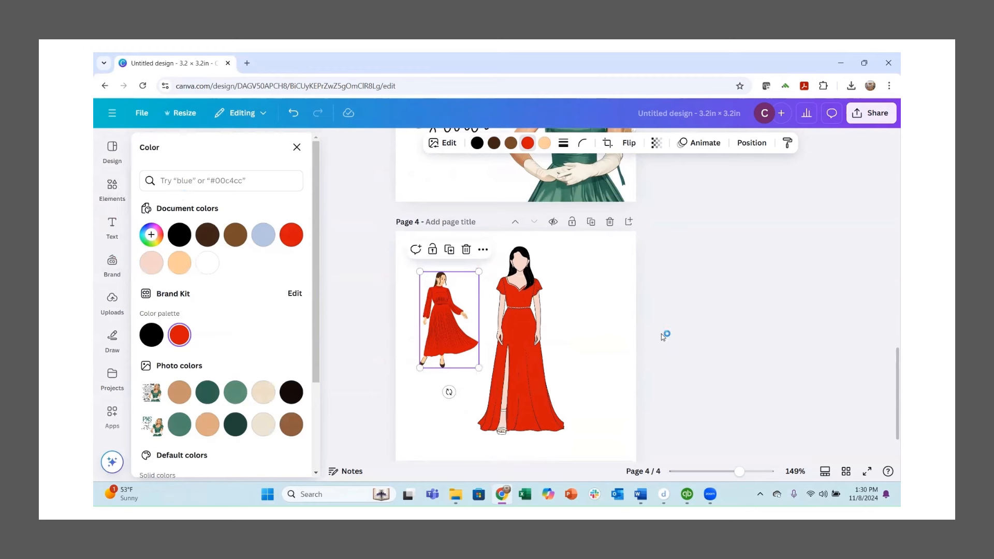
{"action": "scroll", "coordinate": [651, 322], "scroll_direction": "down", "scroll_amount": 1}
{"action": "scroll", "coordinate": [647, 316], "scroll_direction": "up", "scroll_amount": 3}
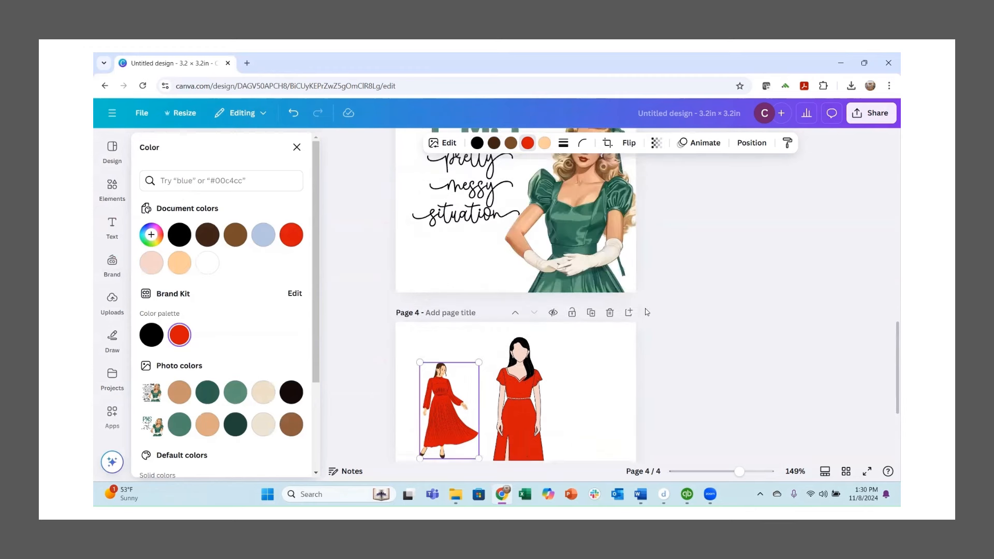
{"action": "scroll", "coordinate": [646, 310], "scroll_direction": "down", "scroll_amount": 2}
{"action": "scroll", "coordinate": [646, 310], "scroll_direction": "up", "scroll_amount": 3}
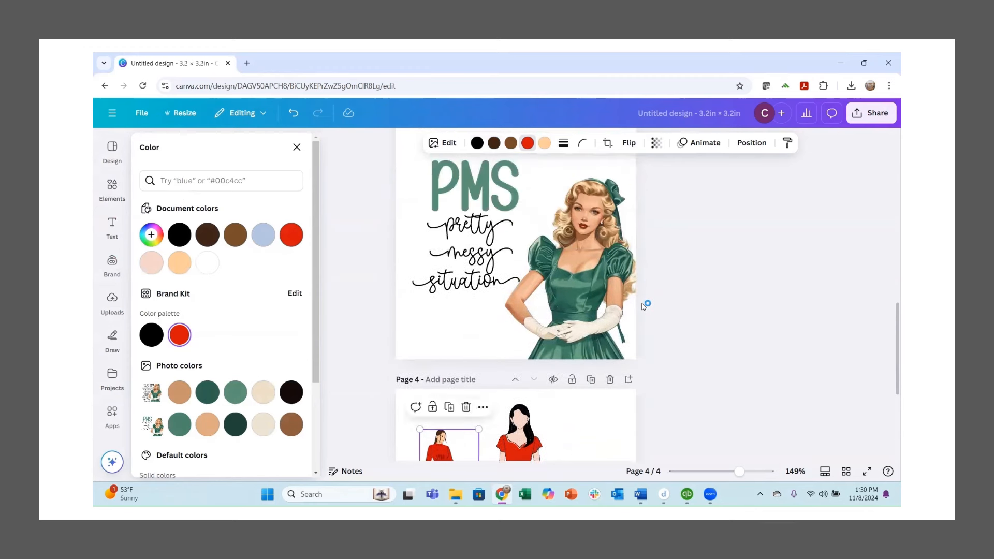
{"action": "scroll", "coordinate": [643, 306], "scroll_direction": "down", "scroll_amount": 2}
{"action": "scroll", "coordinate": [642, 307], "scroll_direction": "down", "scroll_amount": 2}
{"action": "scroll", "coordinate": [655, 275], "scroll_direction": "up", "scroll_amount": 8}
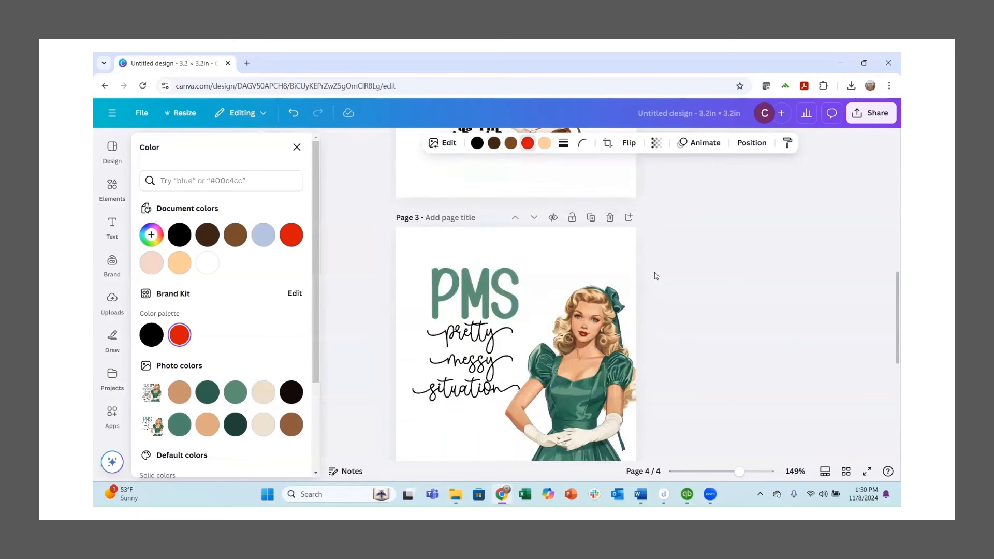
{"action": "scroll", "coordinate": [652, 267], "scroll_direction": "down", "scroll_amount": 8}
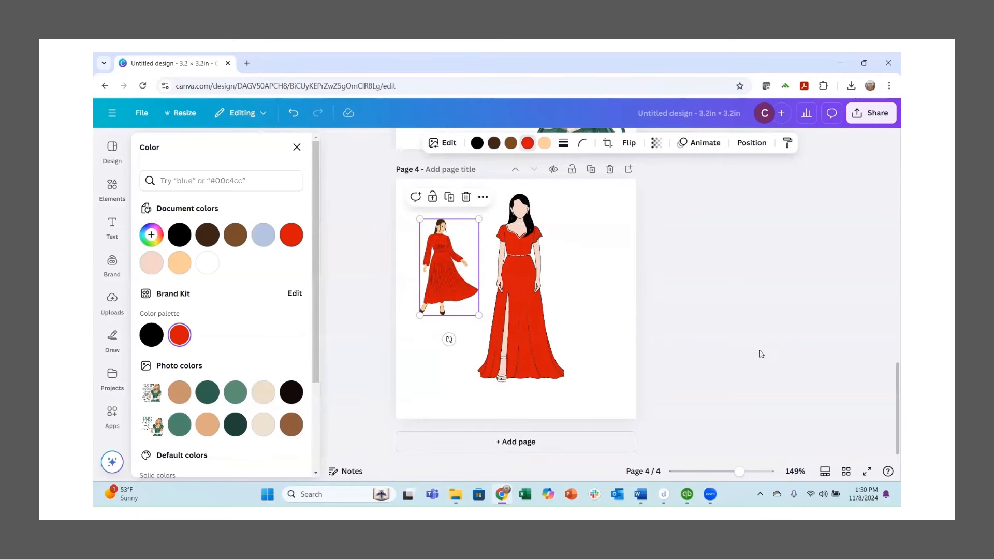
{"action": "scroll", "coordinate": [759, 344], "scroll_direction": "up", "scroll_amount": 2}
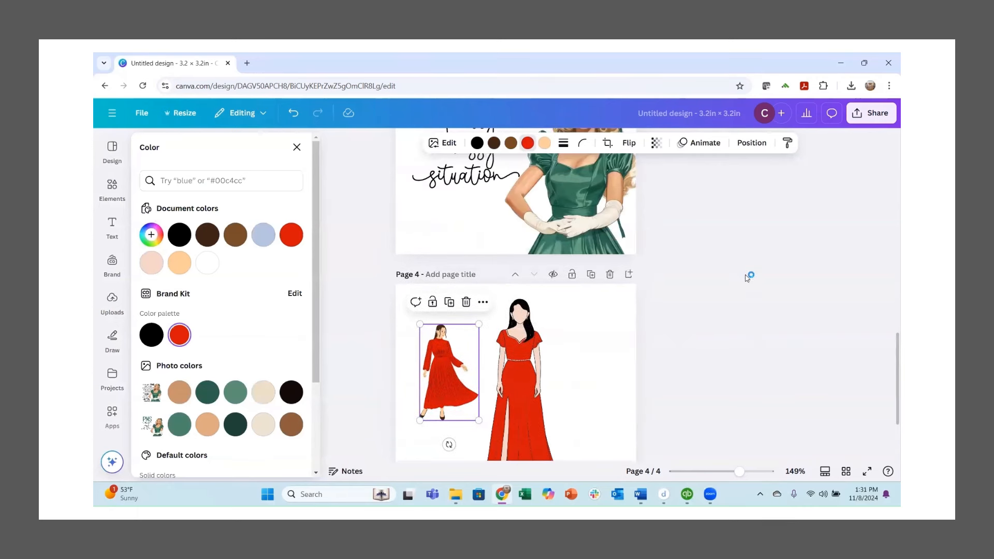
{"action": "scroll", "coordinate": [718, 334], "scroll_direction": "up", "scroll_amount": 7}
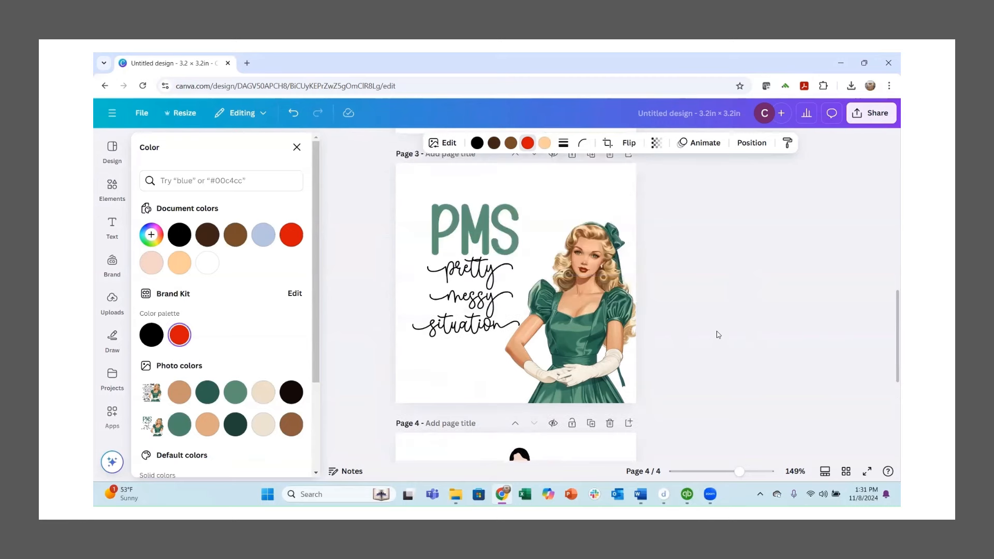
{"action": "scroll", "coordinate": [714, 327], "scroll_direction": "down", "scroll_amount": 6}
{"action": "scroll", "coordinate": [712, 325], "scroll_direction": "down", "scroll_amount": 1}
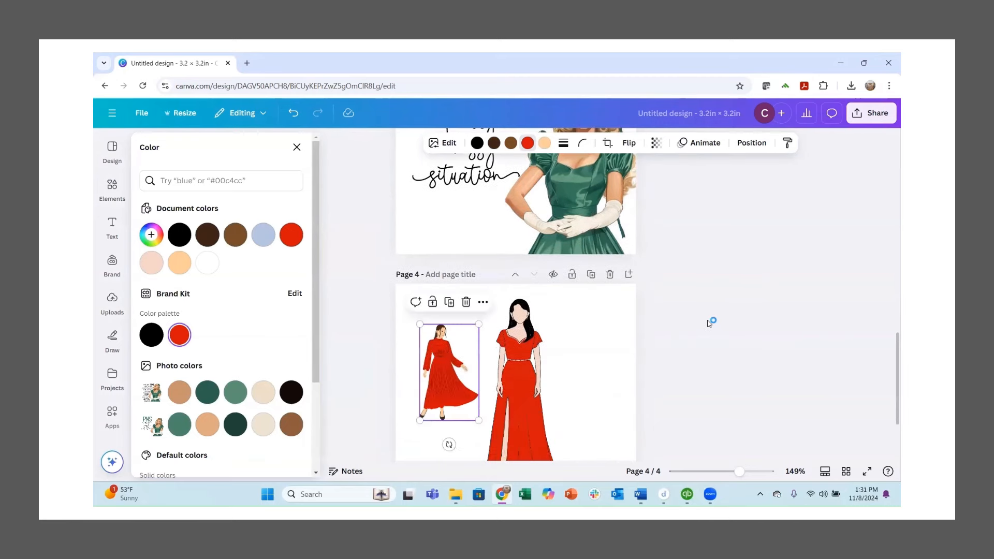